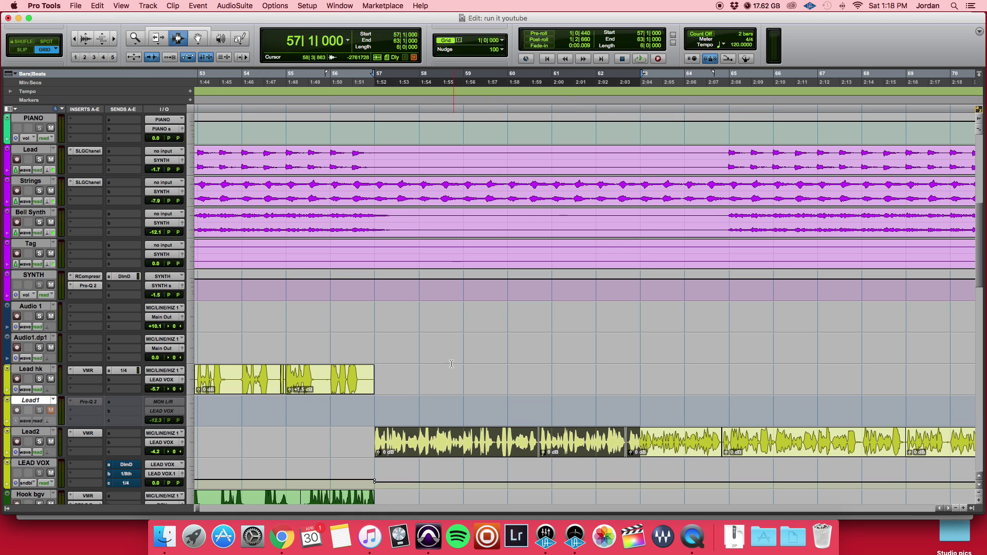
Review the Virtual Mix Rack plug-in on the Lead2 track and audition the vocal from bar 57.
left_click(88, 433)
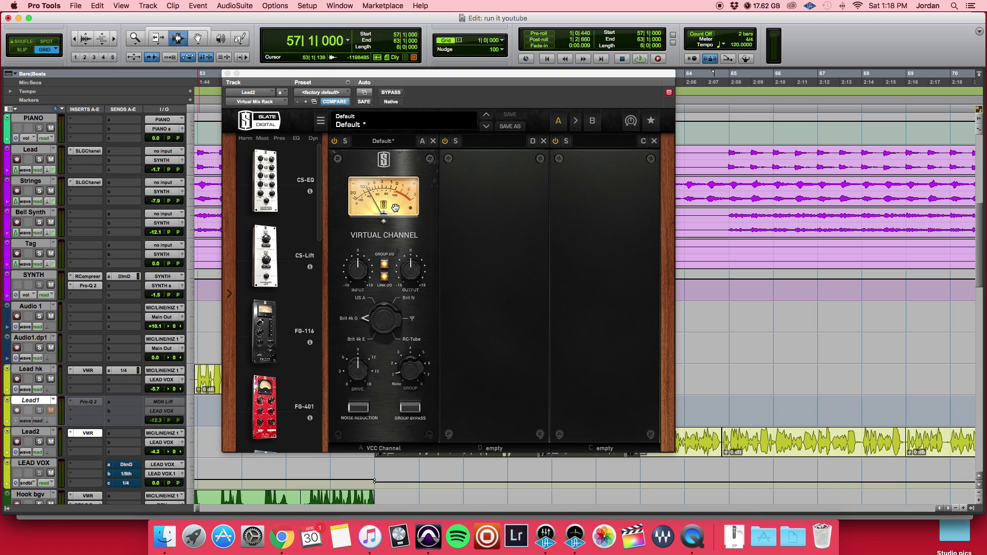
left_click(228, 75)
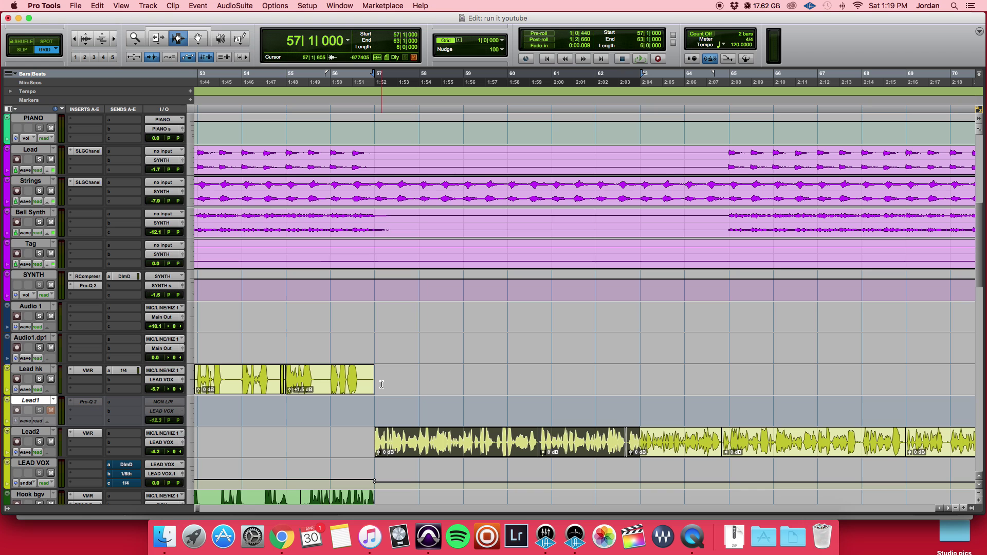
key("space")
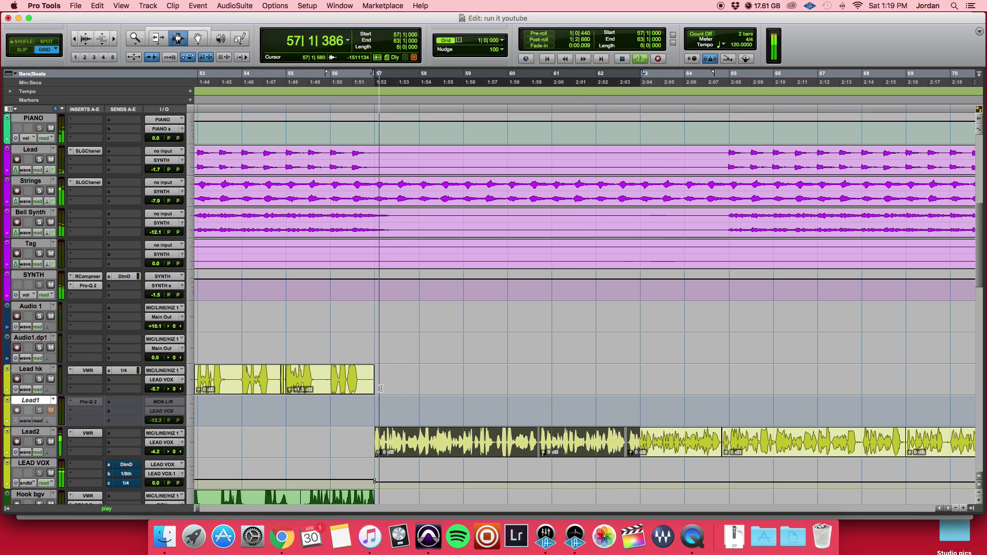
key("space")
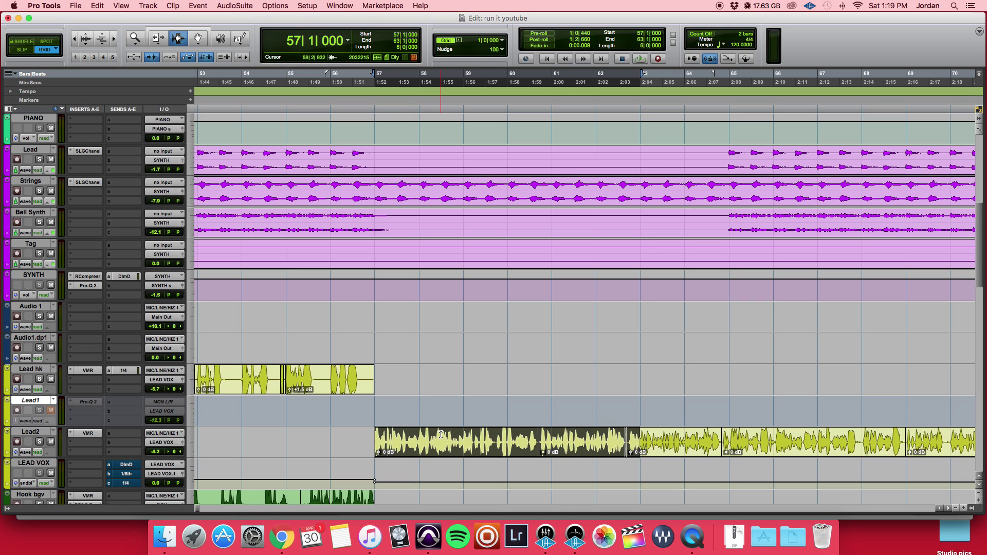
Set the playback position to bar 59 and listen to the untreated Lead2 vocal in the mix.
left_click(507, 424)
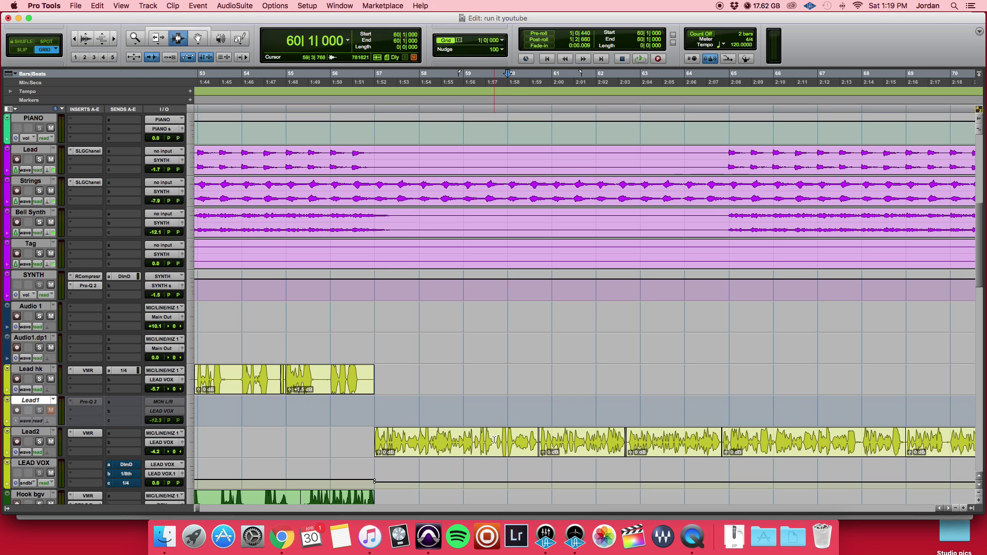
left_click(483, 413)
key("space")
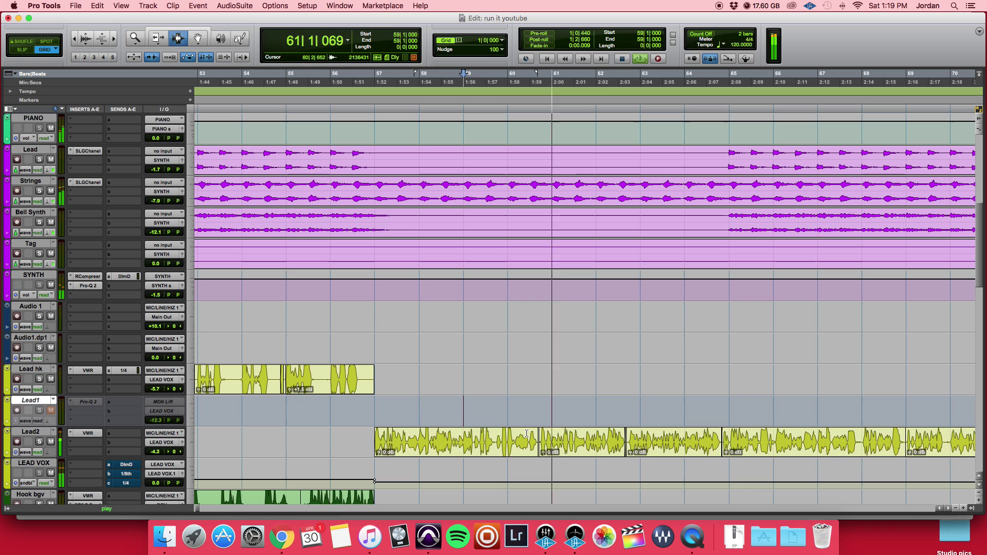
key("space")
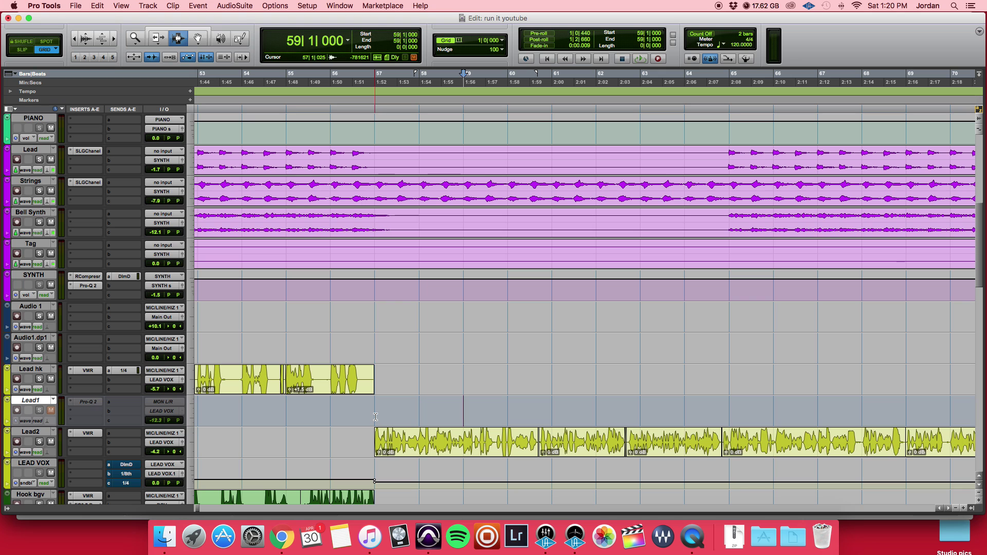
Insert the FabFilter Pro-Q 2 (mono) equalizer on the Lead2 track below the VMR insert.
left_click(71, 444)
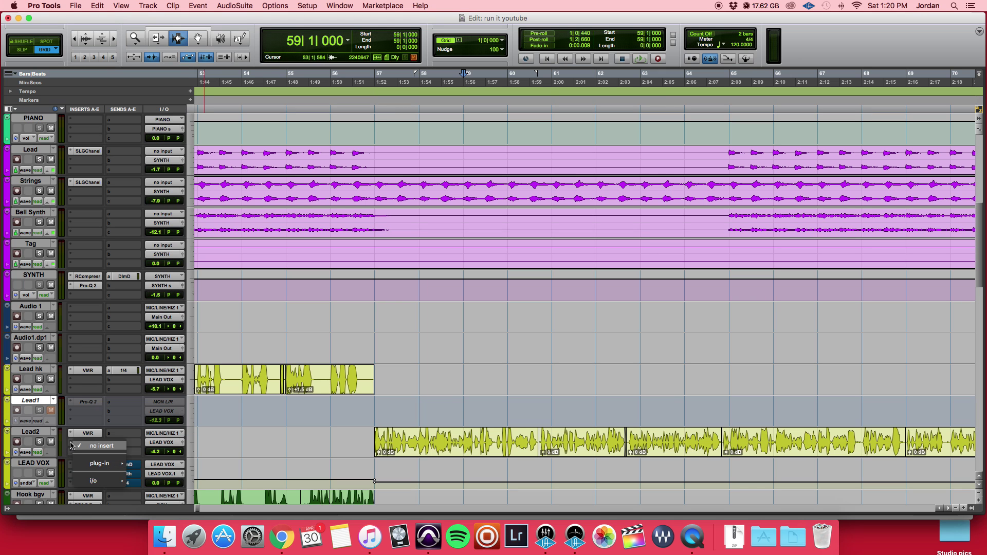
mouse_move(102, 463)
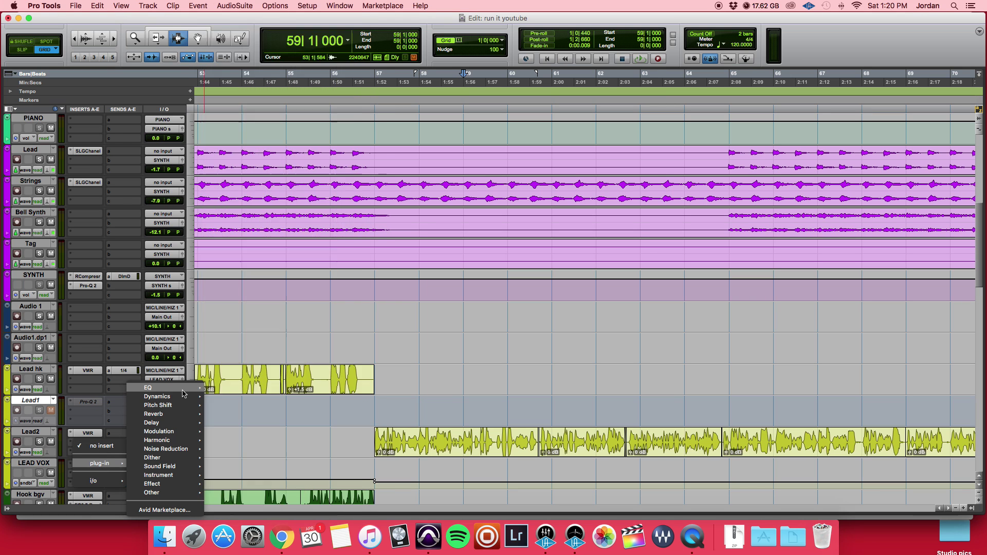
mouse_move(183, 389)
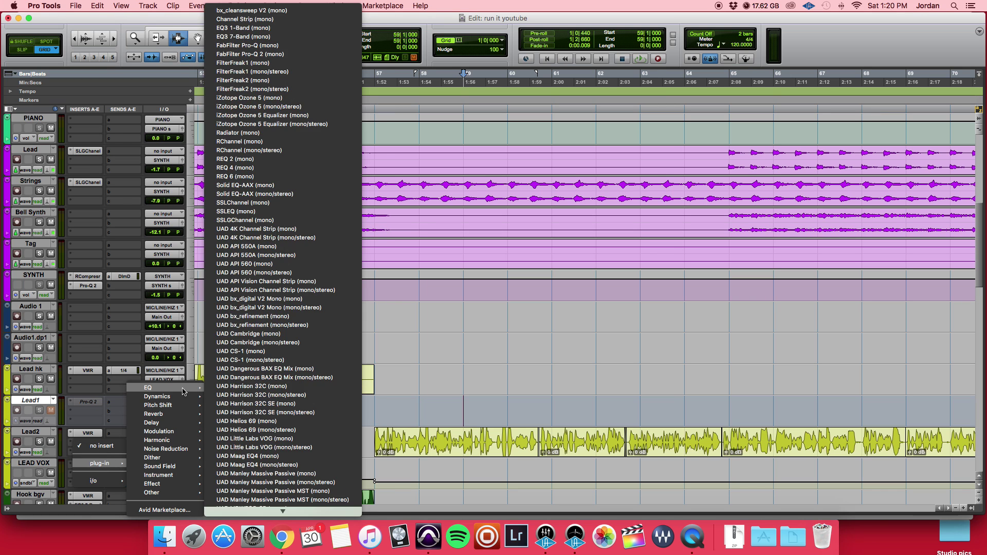
left_click(285, 54)
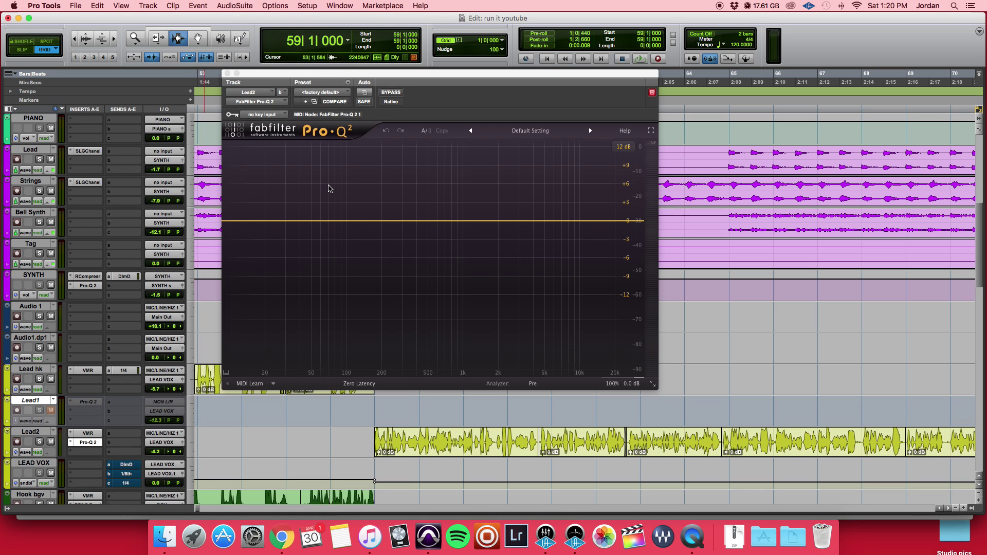
Add a 12 dB/oct low cut in Pro-Q 2 and raise it to about 104 Hz during playback.
left_click(240, 221)
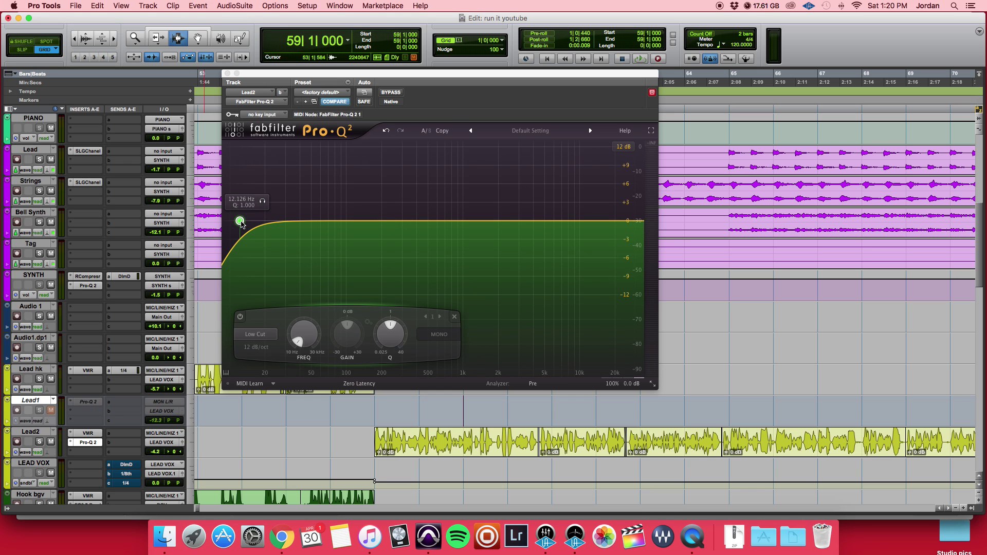
key("space")
left_click_drag(240, 221, 273, 226)
left_click_drag(309, 226, 356, 221)
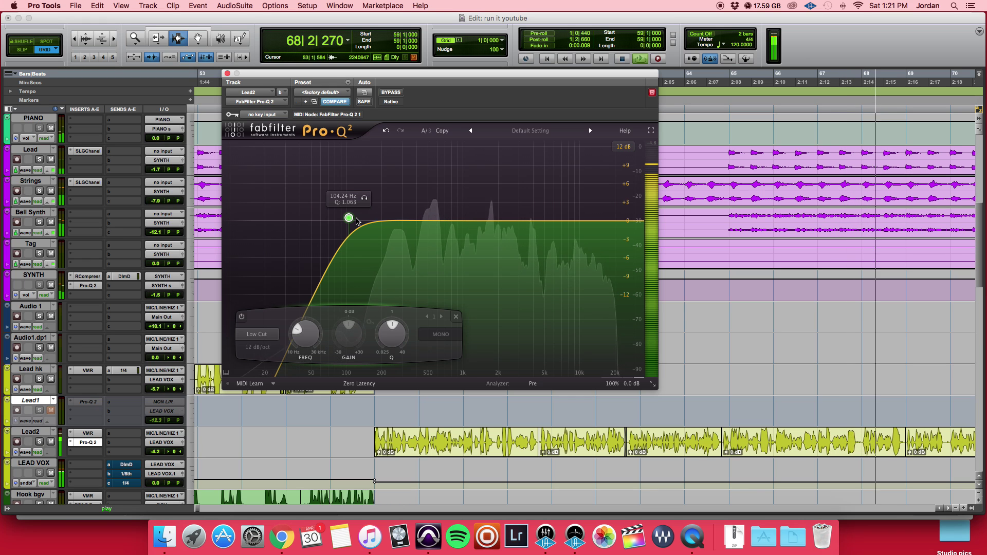
key("space")
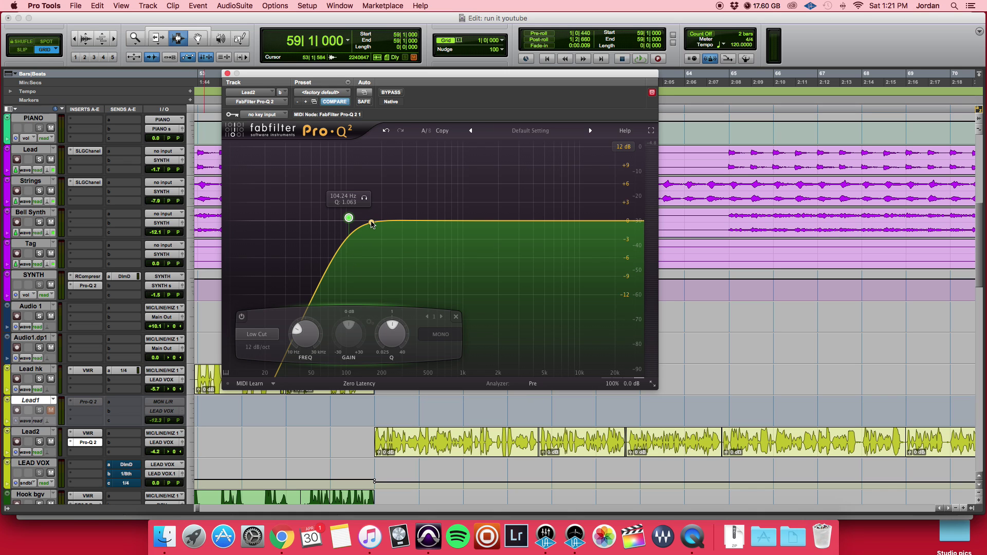
Add a bell band near 175 Hz with a narrow Q of 3.830 and boost it by about 9 dB.
left_click(372, 223)
scroll(371, 222, "up", 5)
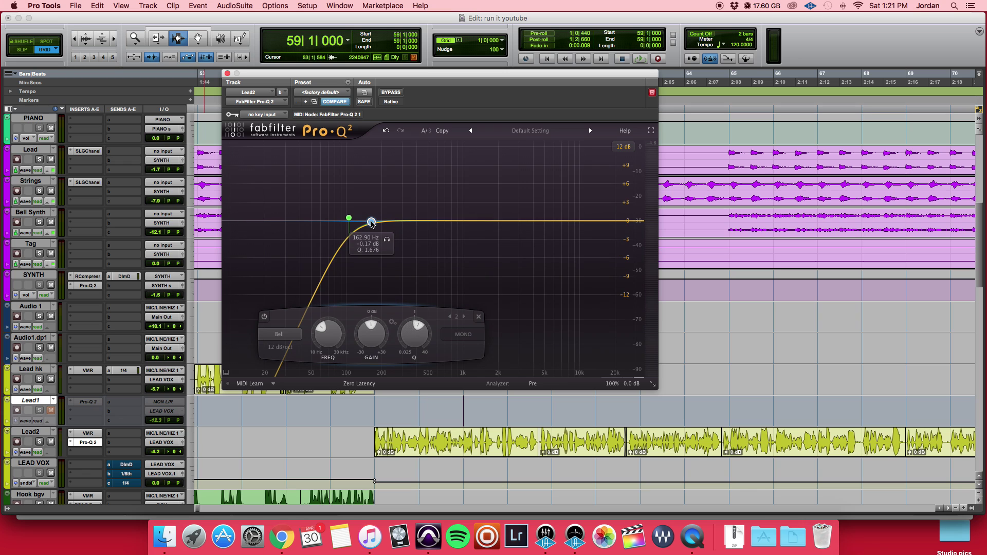
left_click_drag(372, 222, 374, 173)
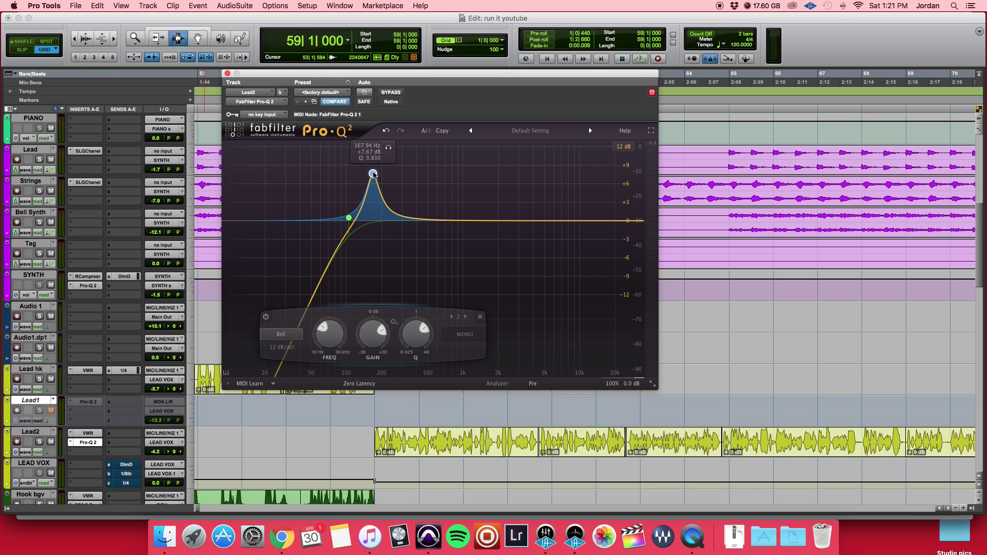
left_click_drag(374, 173, 375, 165)
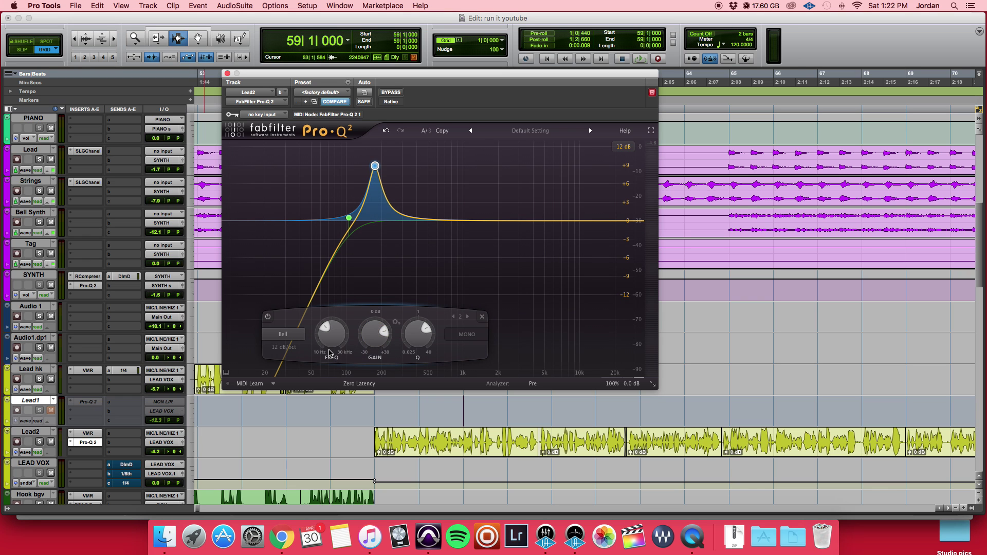
mouse_move(388, 344)
Sweep the boosted bell band up to about 242 Hz during playback to listen for problem frequencies.
key("space")
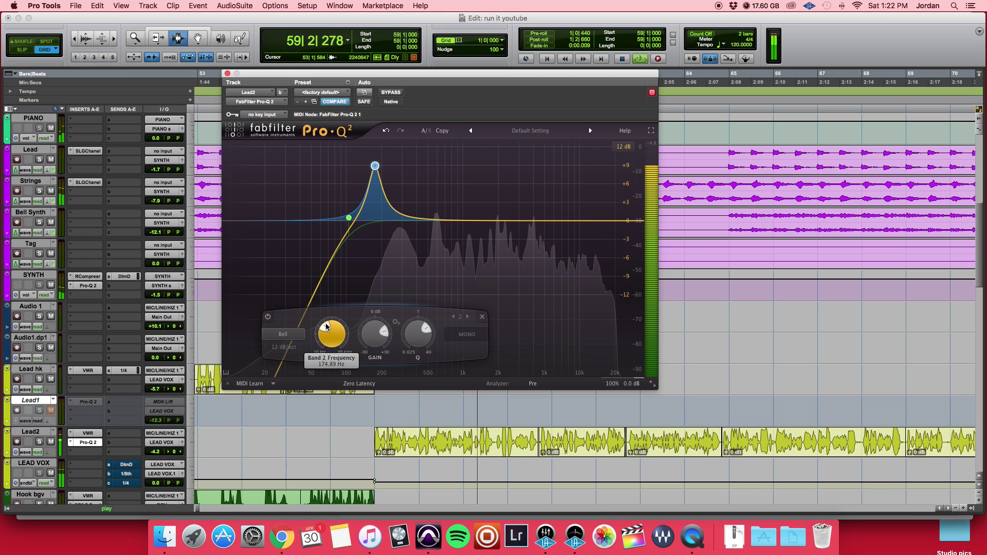
mouse_move(358, 228)
mouse_move(332, 334)
left_mouse_down()
mouse_move(365, 335)
mouse_move(339, 326)
left_mouse_up()
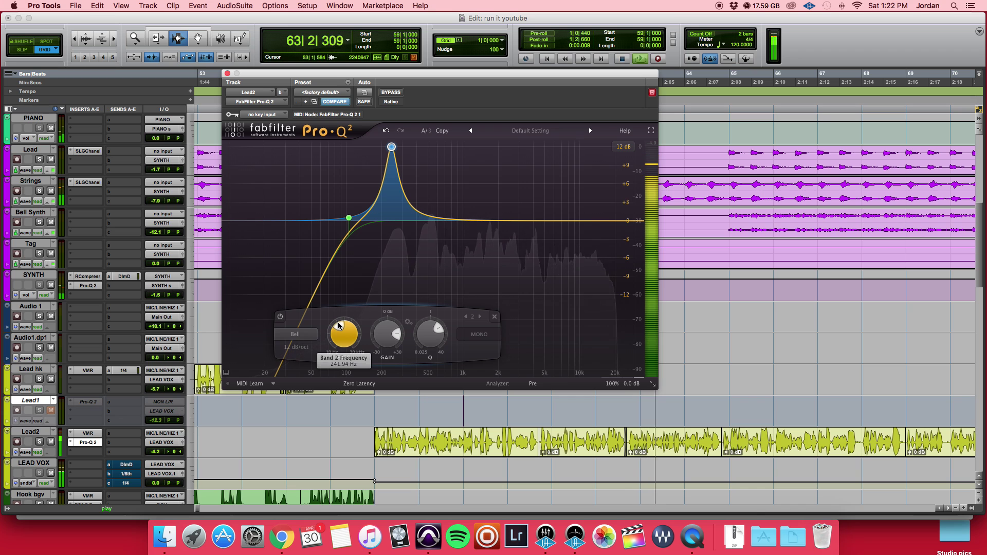
key("space")
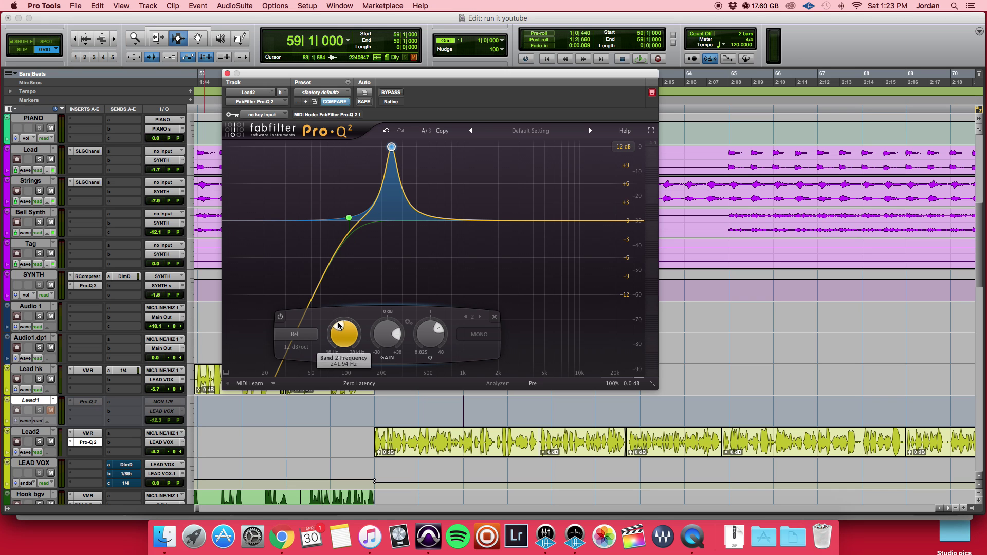
key("space")
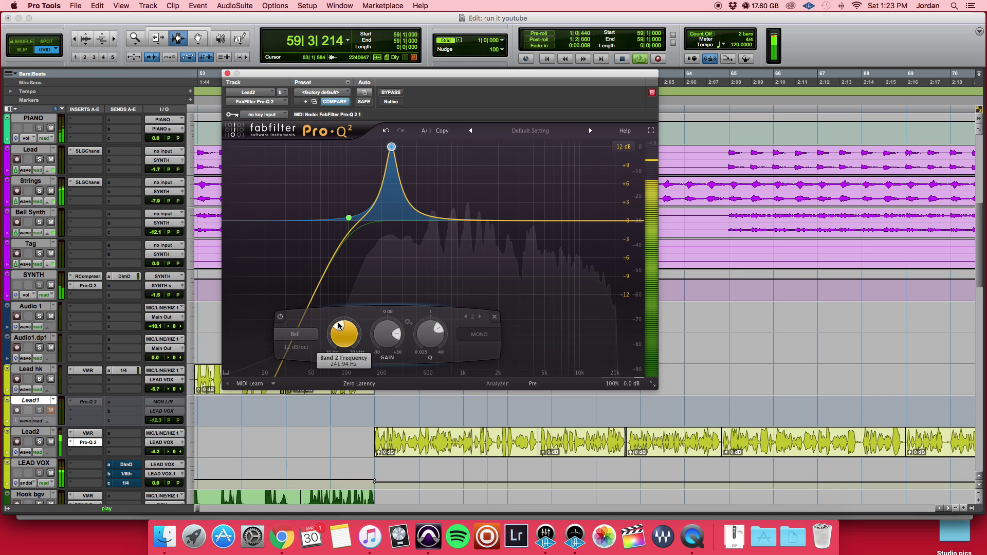
key("space")
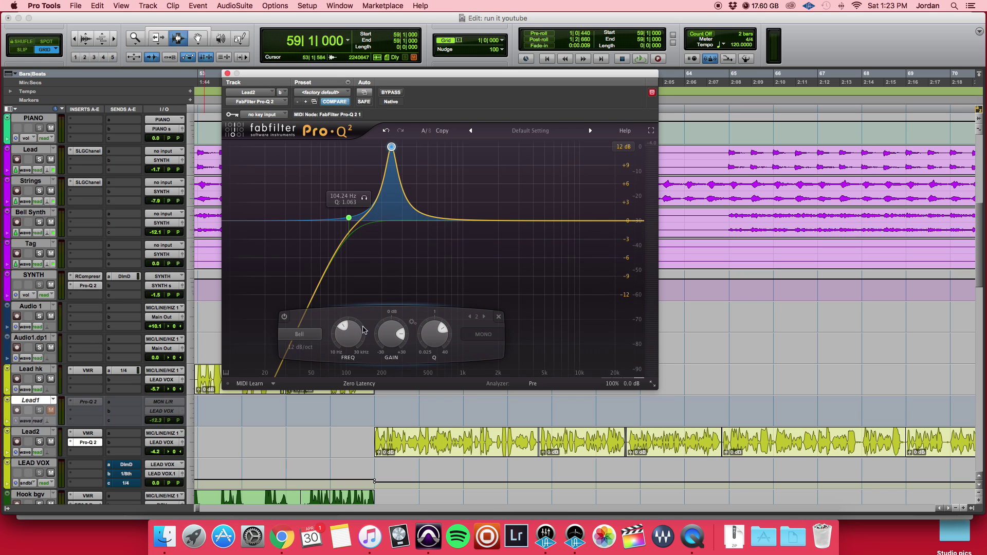
Resume playback and select bars 60 to 62 of the Lead2 vocal for auditioning the boosted band.
key("space")
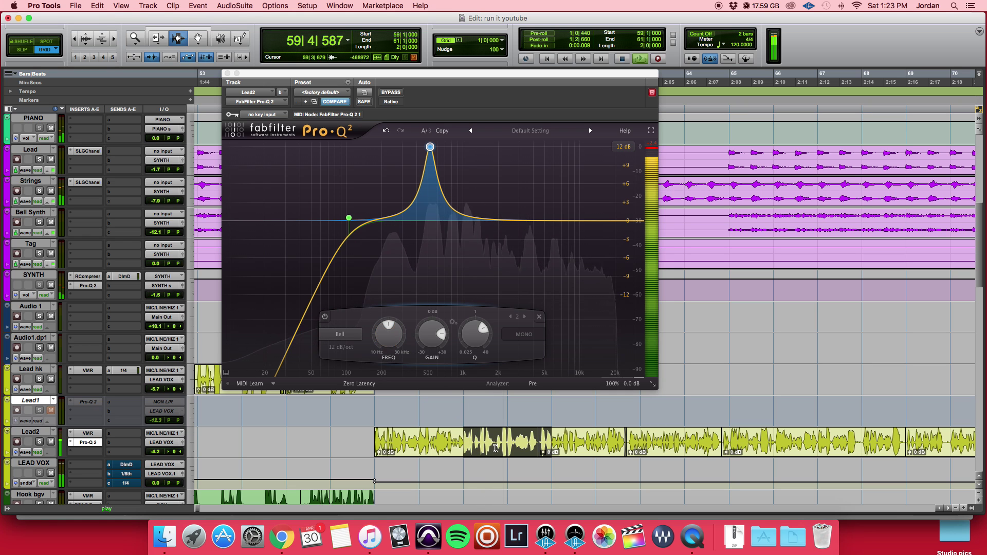
left_click(532, 441)
left_click_drag(533, 441, 594, 441)
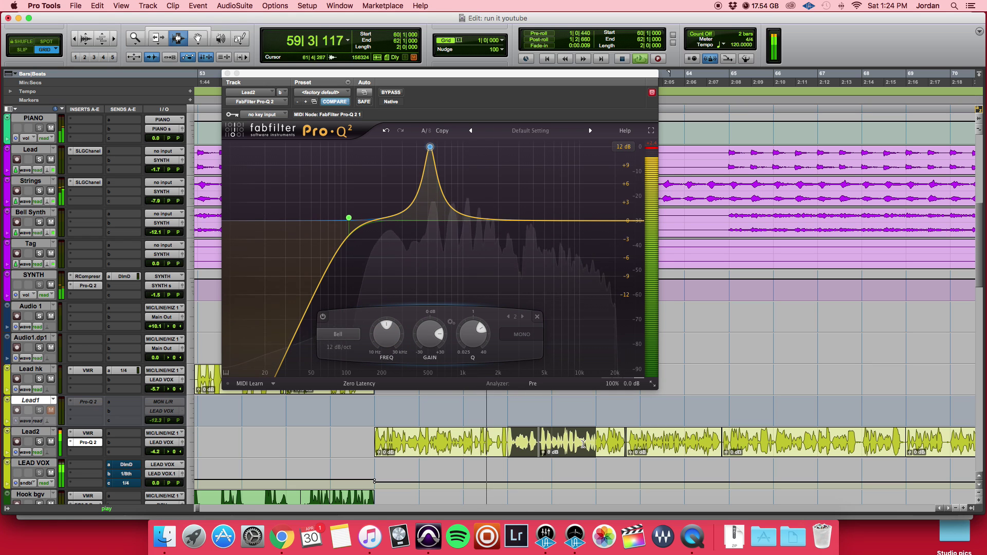
Tune the boosted bell band to about 486 Hz, with a gain of about +11.15 dB and a Q of 3.944, during playback.
left_click(436, 338)
left_click_drag(436, 338, 441, 336)
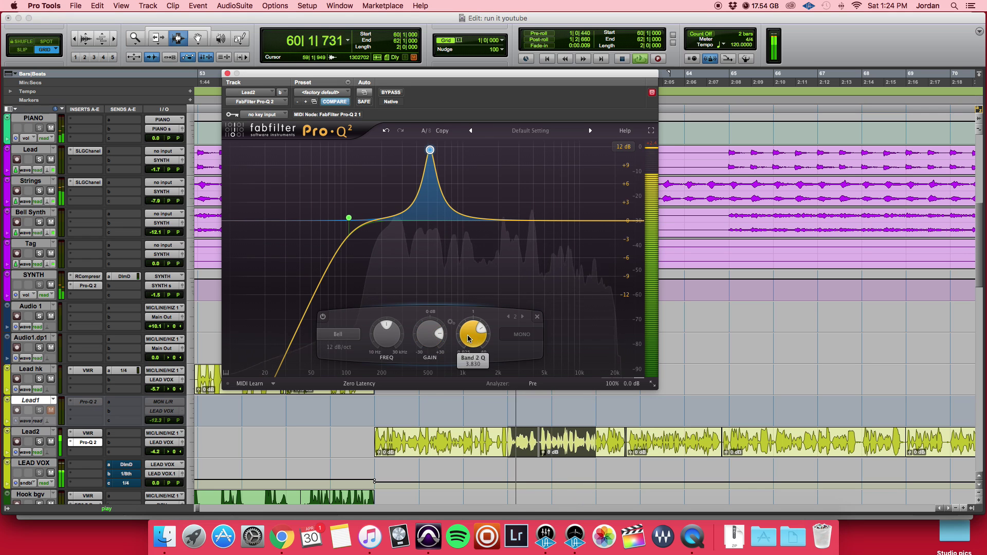
left_click_drag(388, 332, 389, 328)
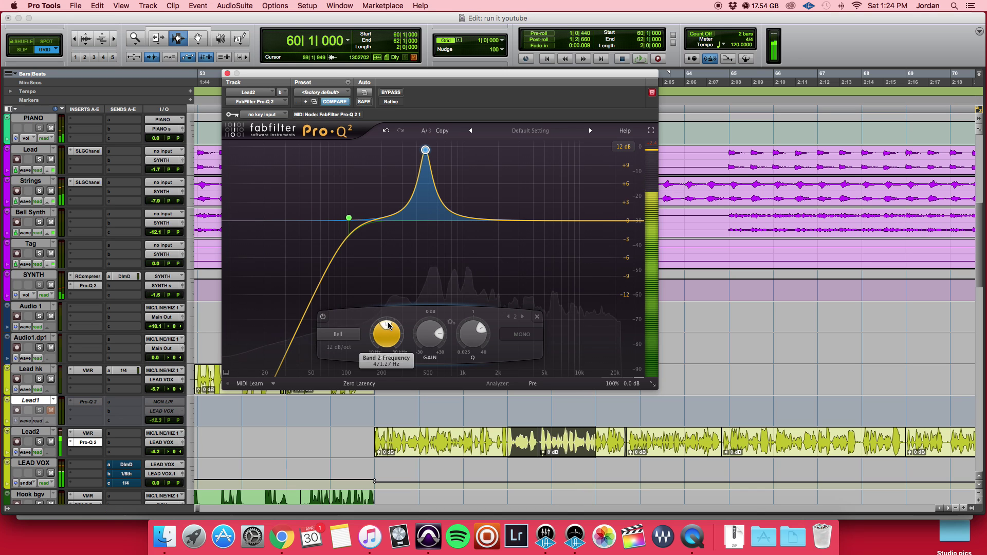
mouse_move(429, 156)
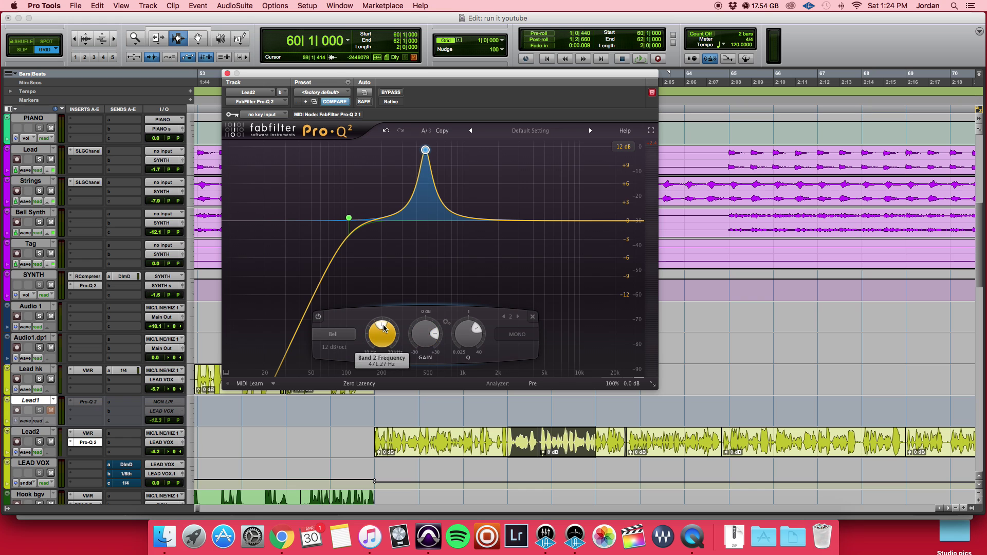
key("space")
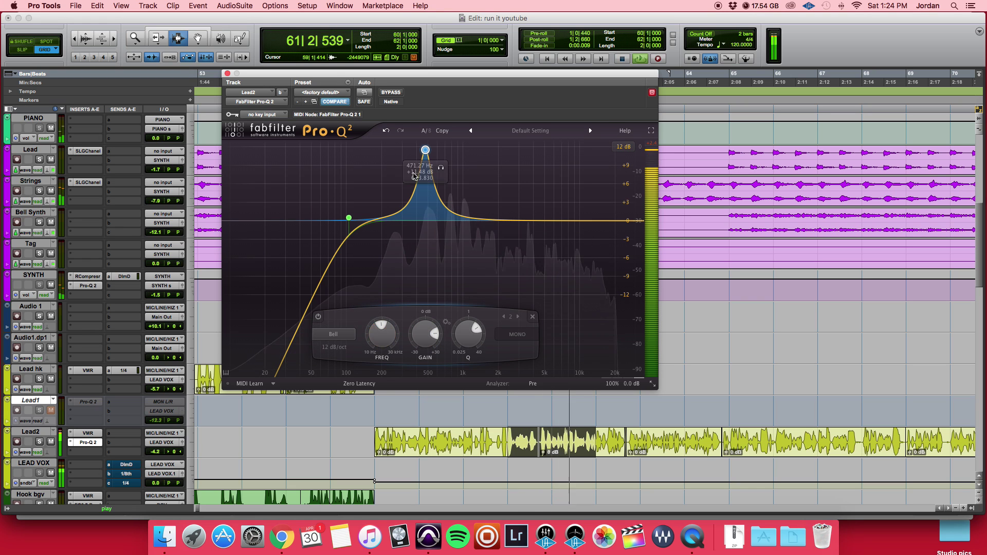
mouse_move(430, 153)
left_mouse_down()
mouse_move(417, 156)
mouse_move(432, 156)
left_mouse_up()
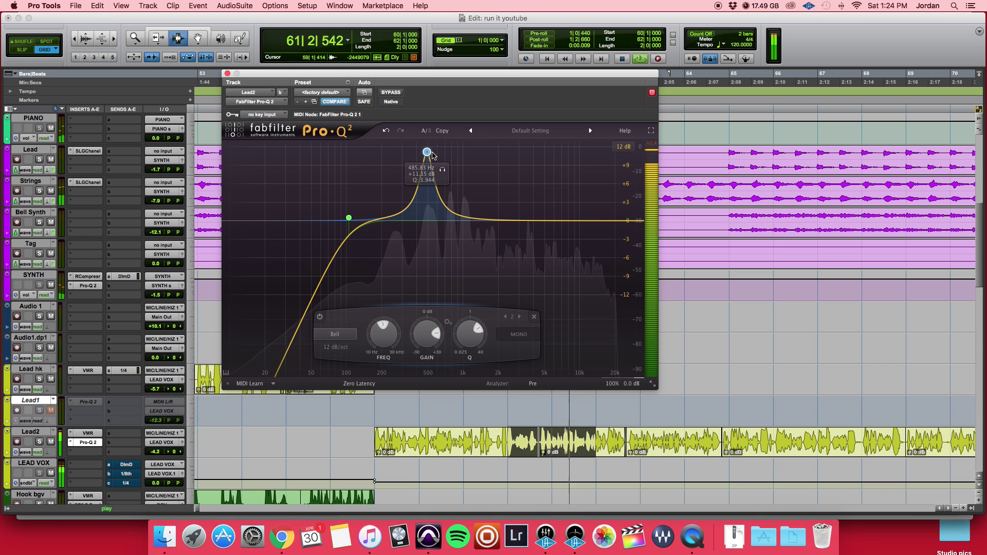
key("space")
Turn the bell band near 486 Hz into a cut of about -3.19 dB.
left_click_drag(447, 340, 407, 299)
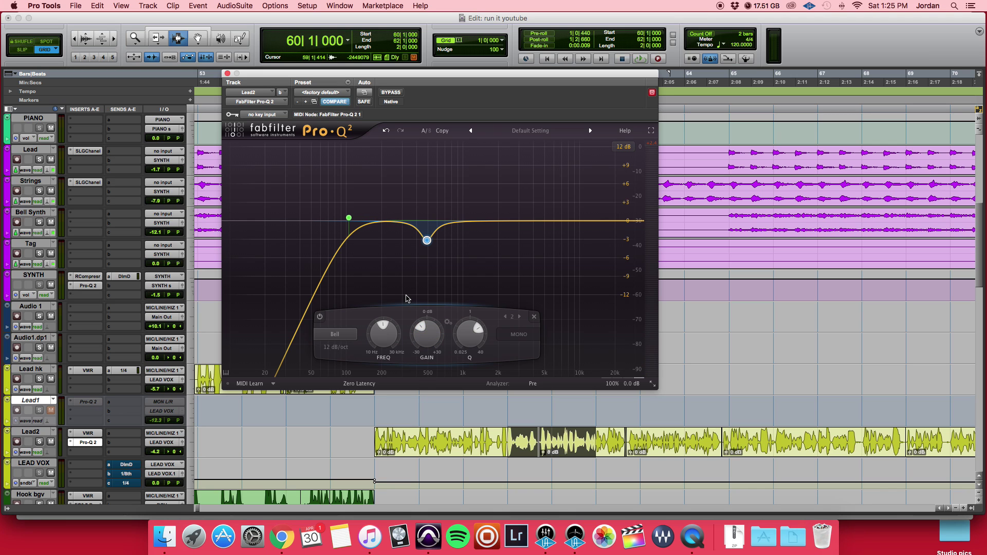
mouse_move(433, 332)
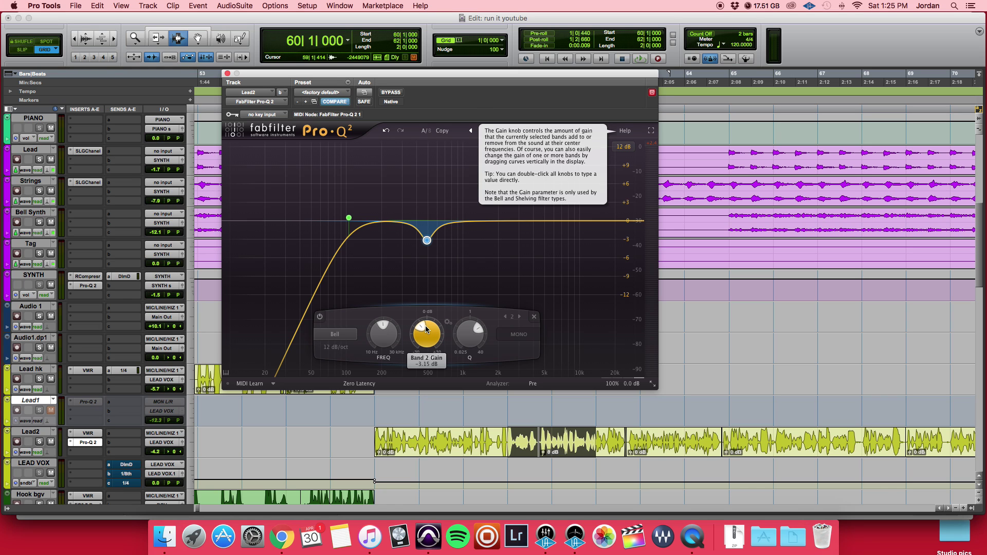
scroll(427, 329, "down", 1)
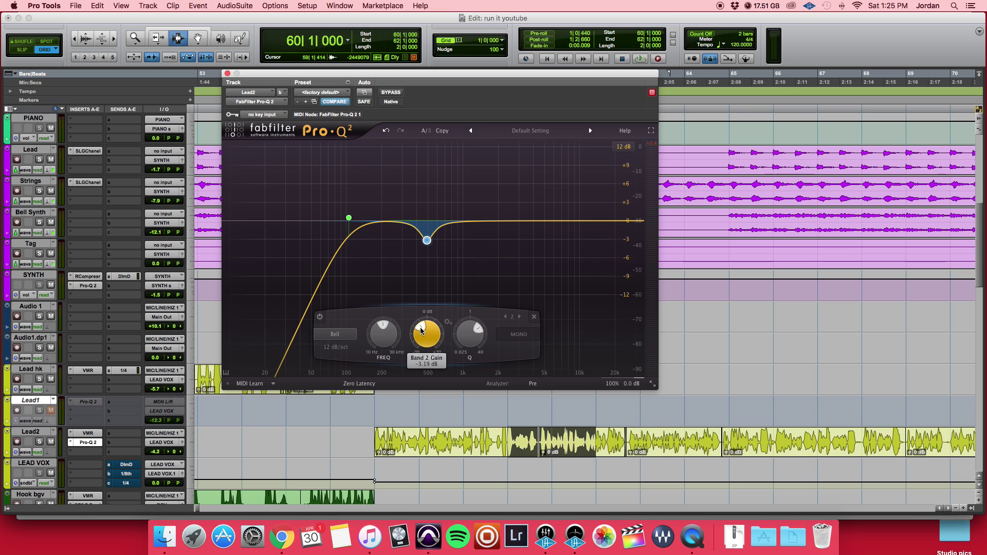
mouse_move(426, 283)
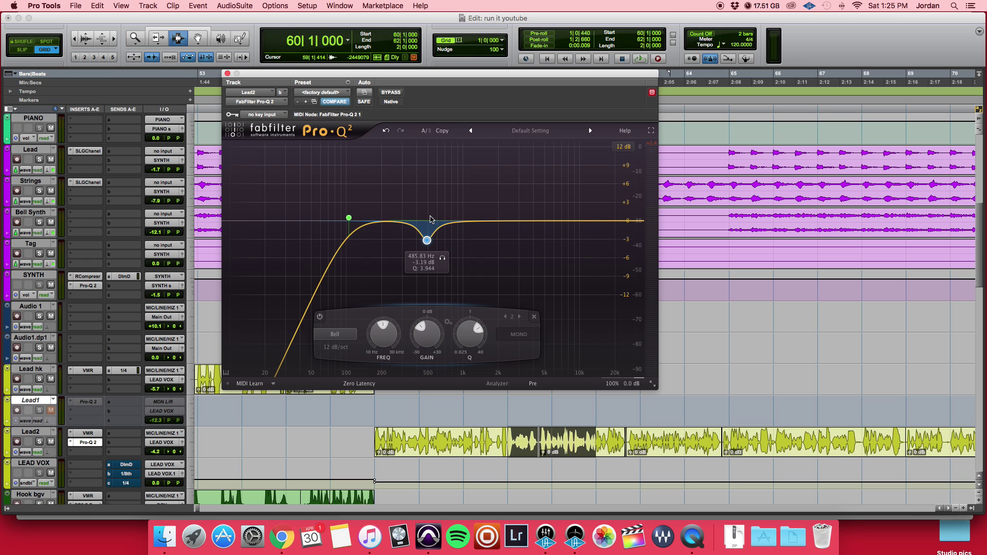
Audition the equalized Lead2 vocal, selecting bars 57 to 63 for playback.
key("space")
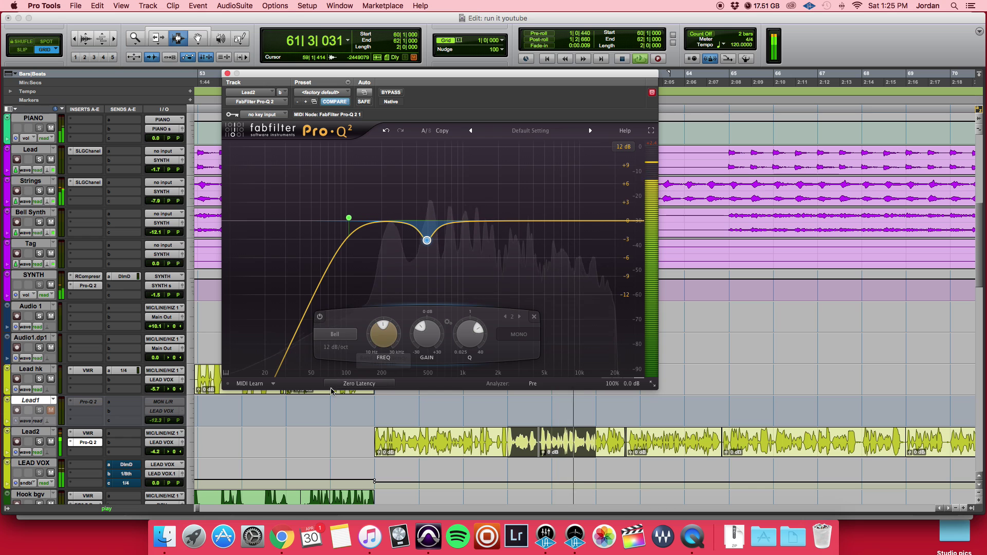
left_click_drag(373, 417, 627, 440)
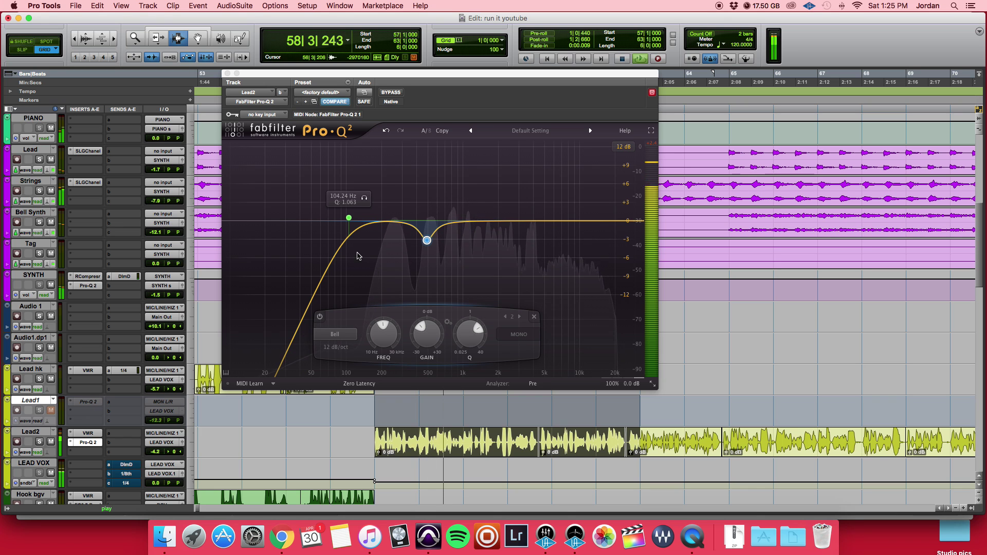
Add a boosted bell band above the existing cut and tune it to about 761 Hz, +9.42 dB and Q 4.708 during playback.
left_click(458, 223)
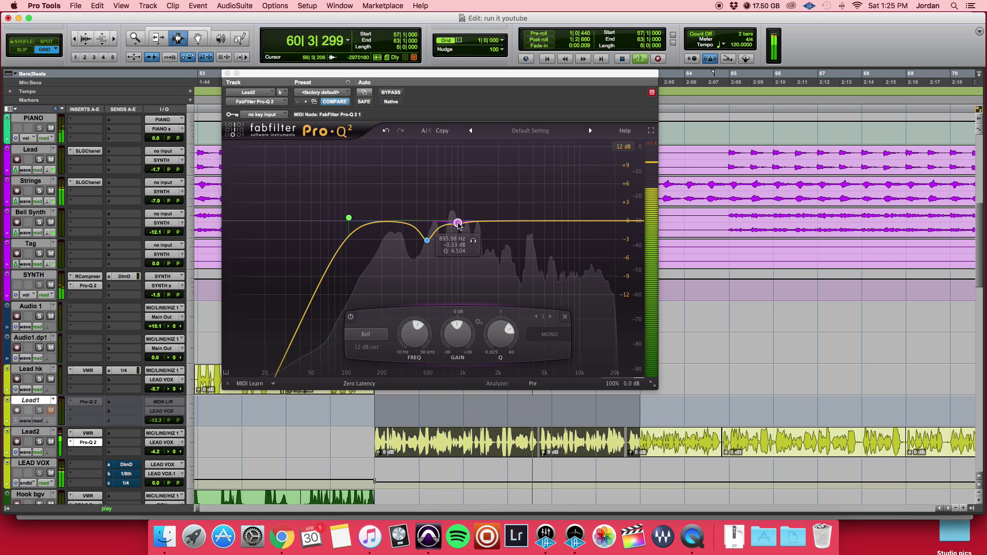
left_click_drag(458, 222, 454, 164)
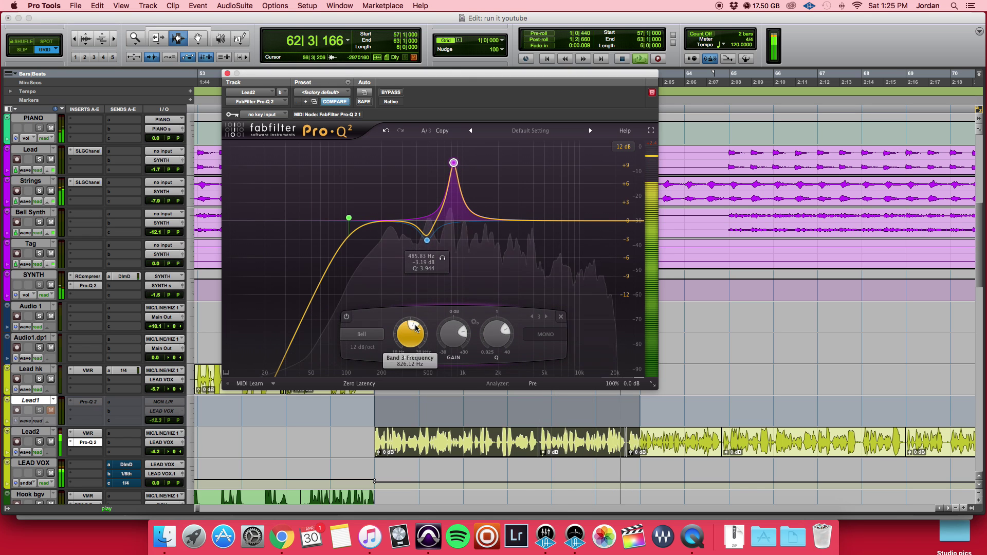
left_click_drag(416, 323, 416, 324)
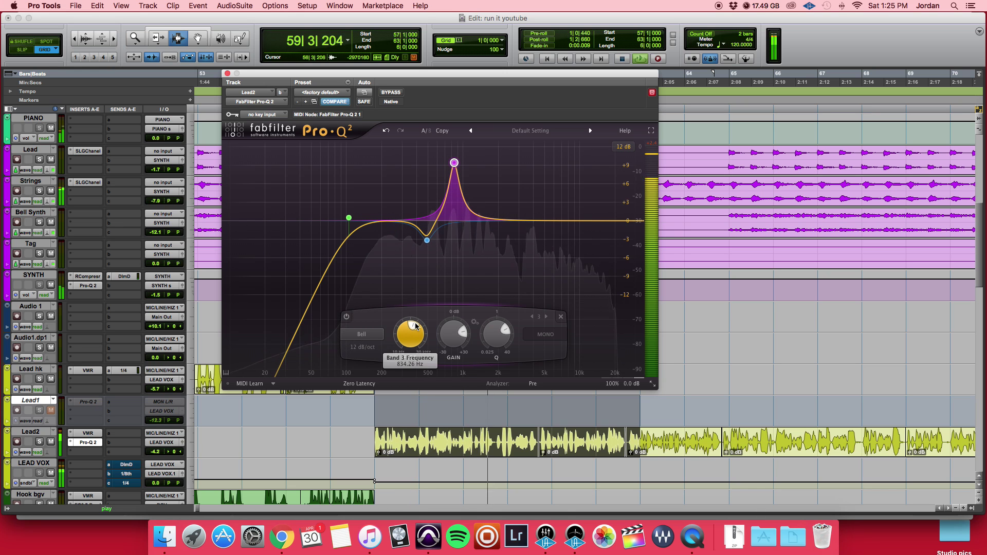
mouse_move(456, 166)
left_click_drag(456, 164, 449, 163)
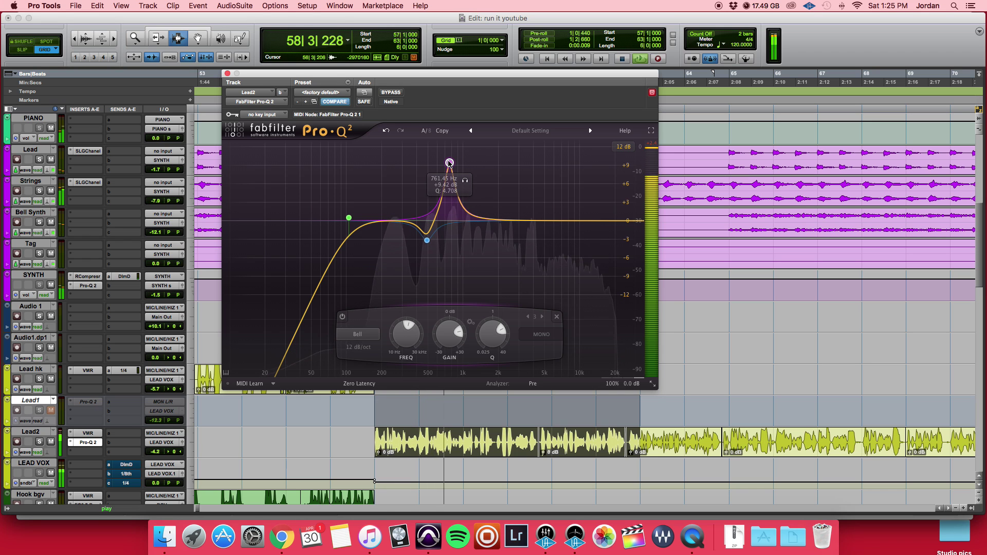
key("space")
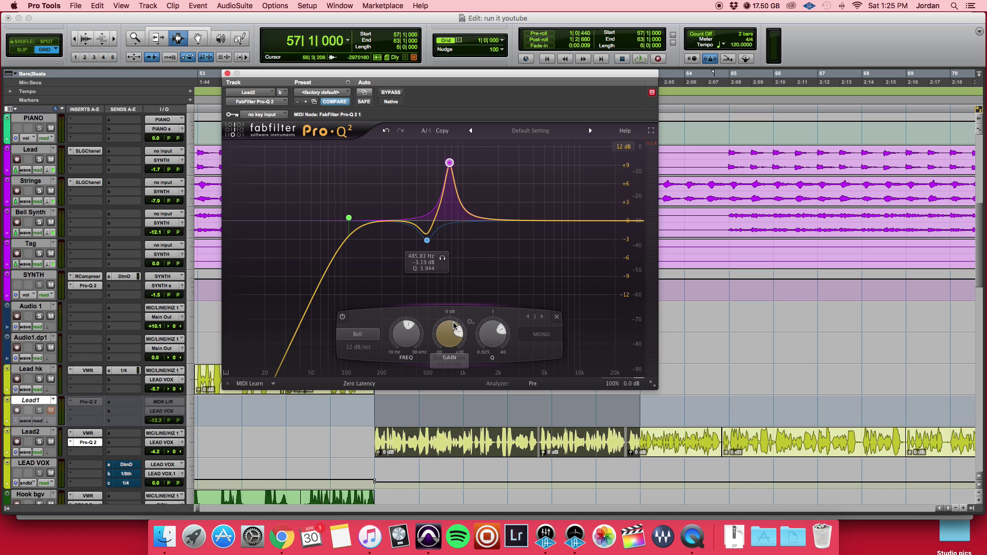
Turn the boosted bell band near 761 Hz into a cut of about -3 dB.
scroll(460, 329, "down", 4)
scroll(460, 330, "down", 6)
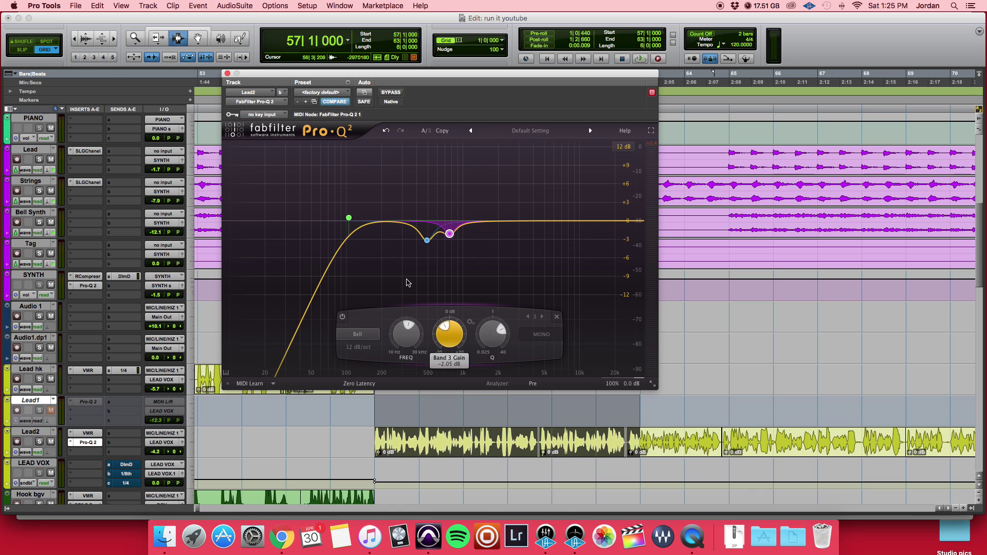
scroll(402, 288, "down", 1)
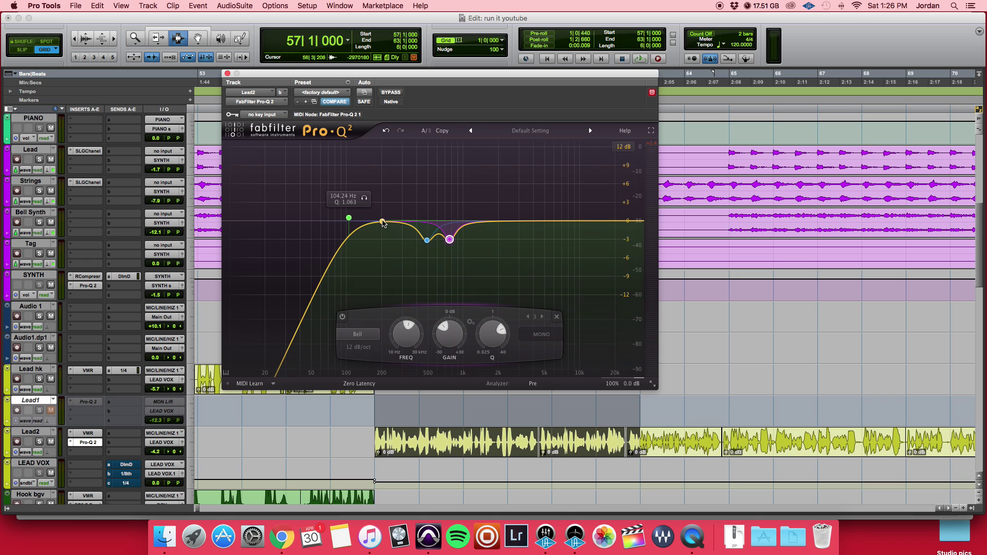
Soften the low-cut curve and tune a new boosted bell band to about 287.55 Hz, +10.67 dB and Q 5.538 during playback.
left_click(389, 221)
scroll(391, 224, "up", 1)
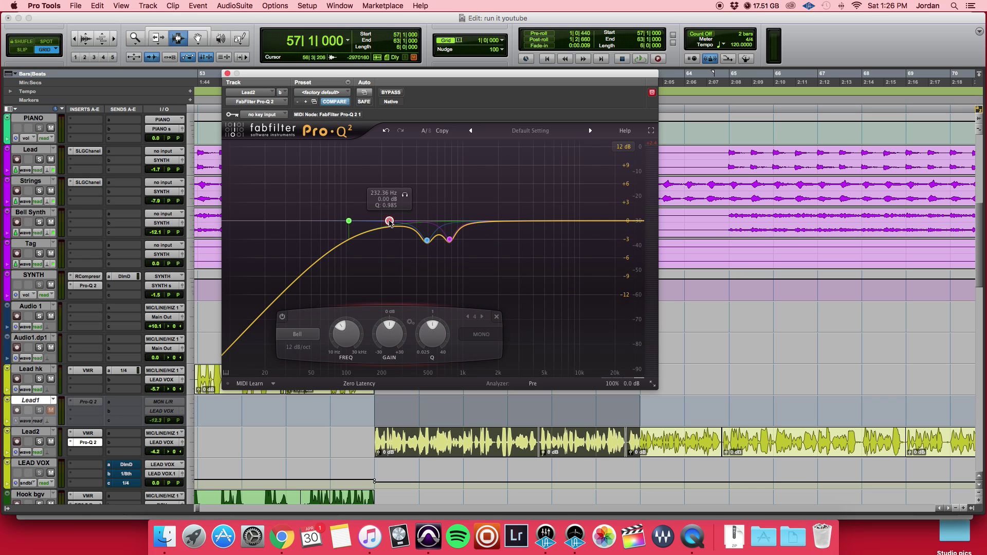
left_click_drag(390, 222, 401, 157)
key("space")
scroll(403, 156, "down", 2)
scroll(403, 156, "up", 2)
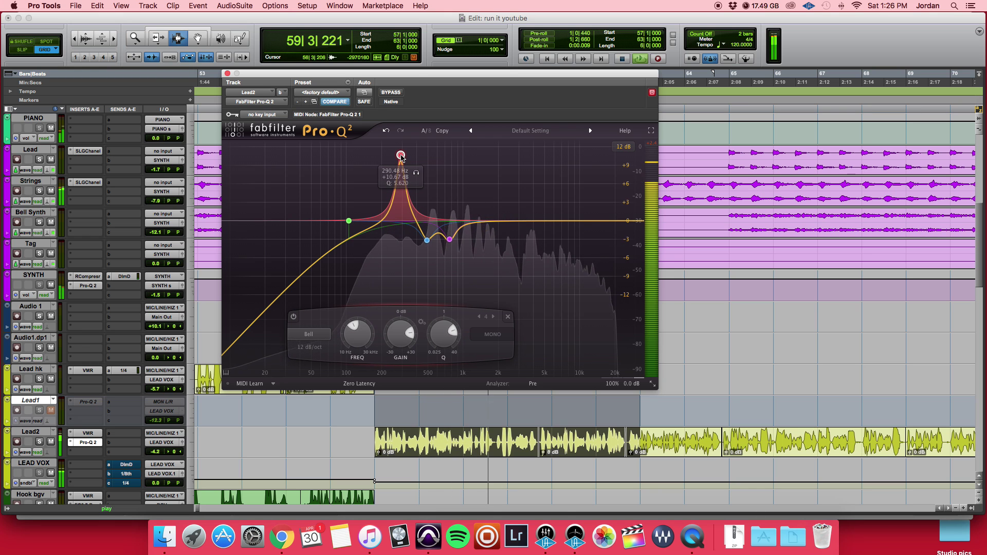
scroll(402, 157, "down", 1)
left_click_drag(402, 156, 401, 156)
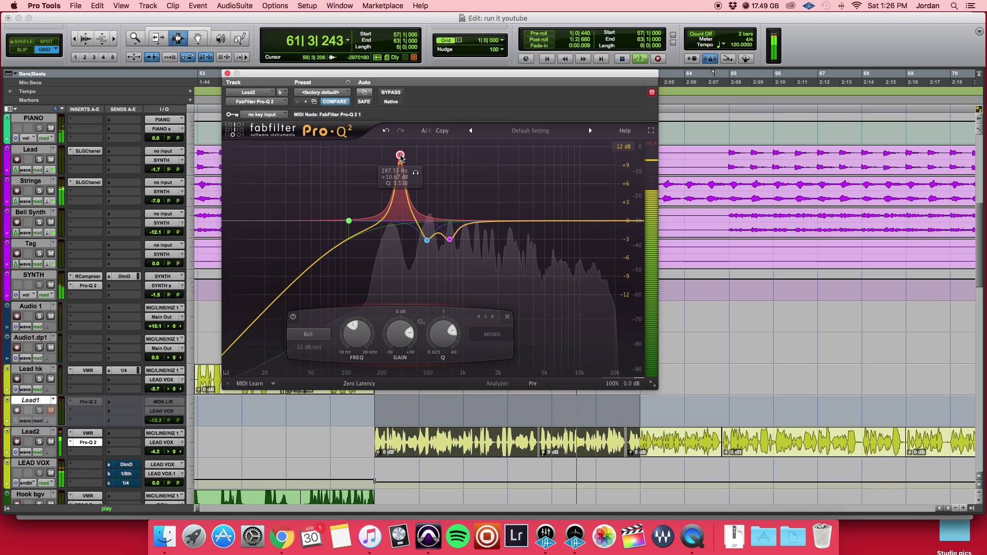
key("space")
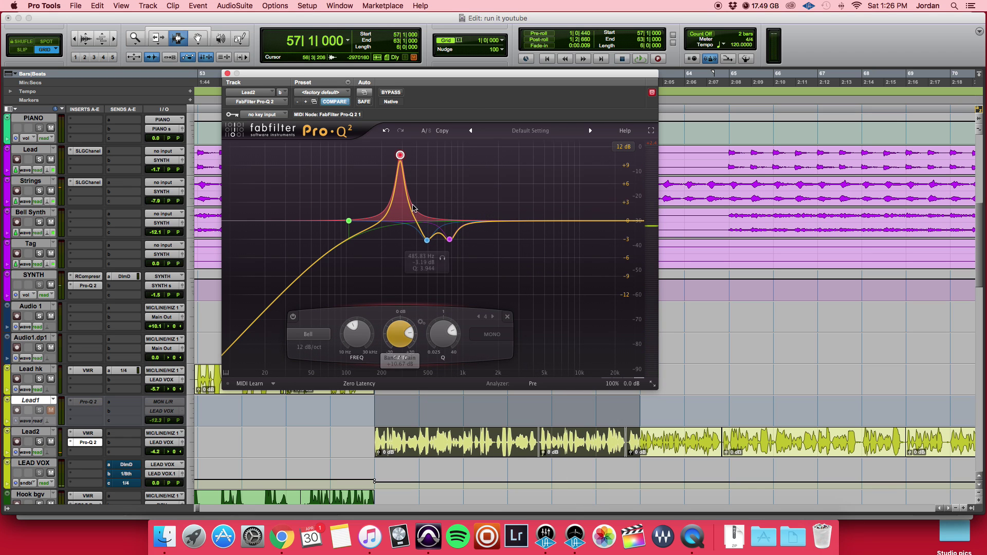
Turn the boosted bell band near 288 Hz into a cut of about -3.15 dB.
scroll(415, 333, "down", 3)
scroll(414, 332, "down", 9)
scroll(407, 305, "down", 1)
scroll(403, 300, "down", 2)
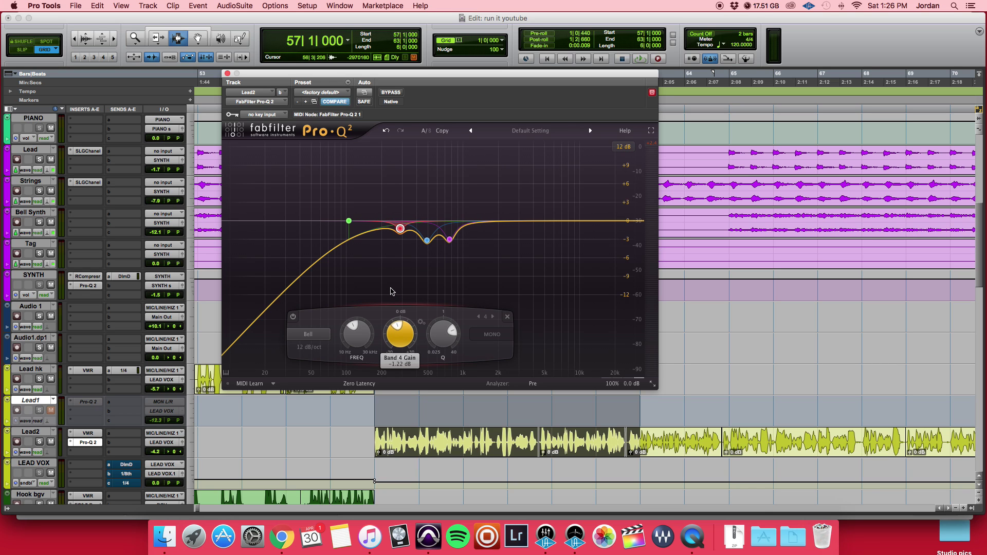
scroll(381, 286, "down", 1)
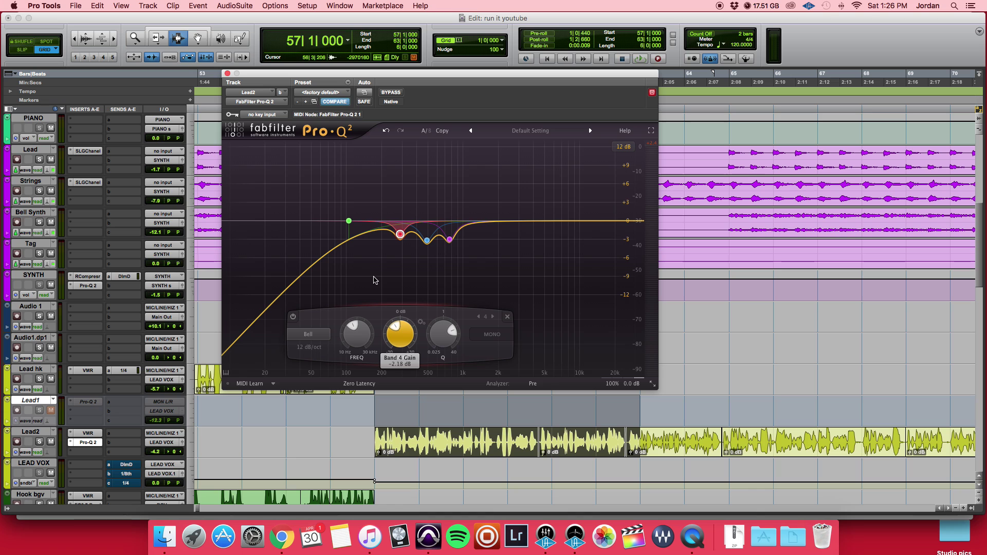
scroll(366, 268, "up", 1)
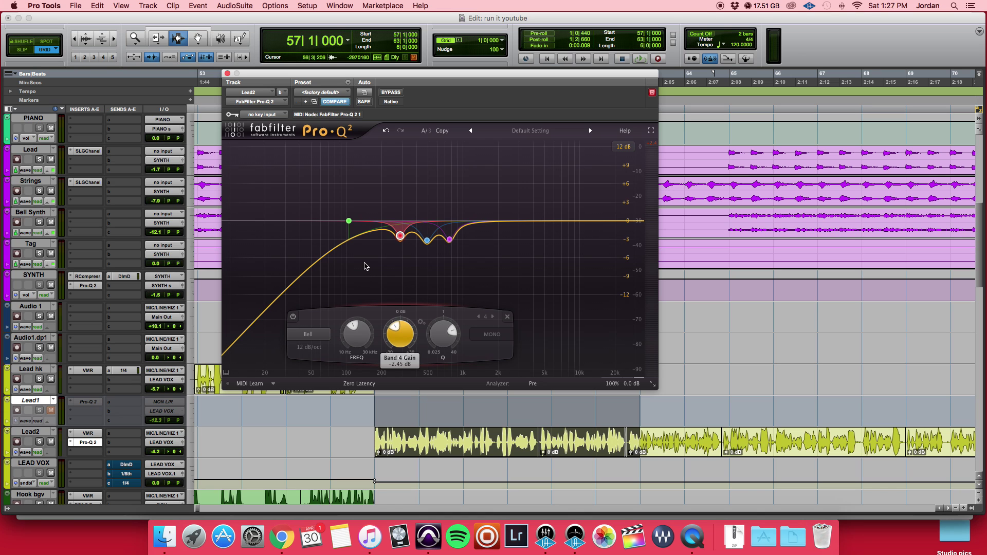
scroll(365, 265, "down", 2)
Compare playback of the Lead2 vocal with the EQ bypassed and active, and close the plug-in window.
left_click(395, 93)
key("space")
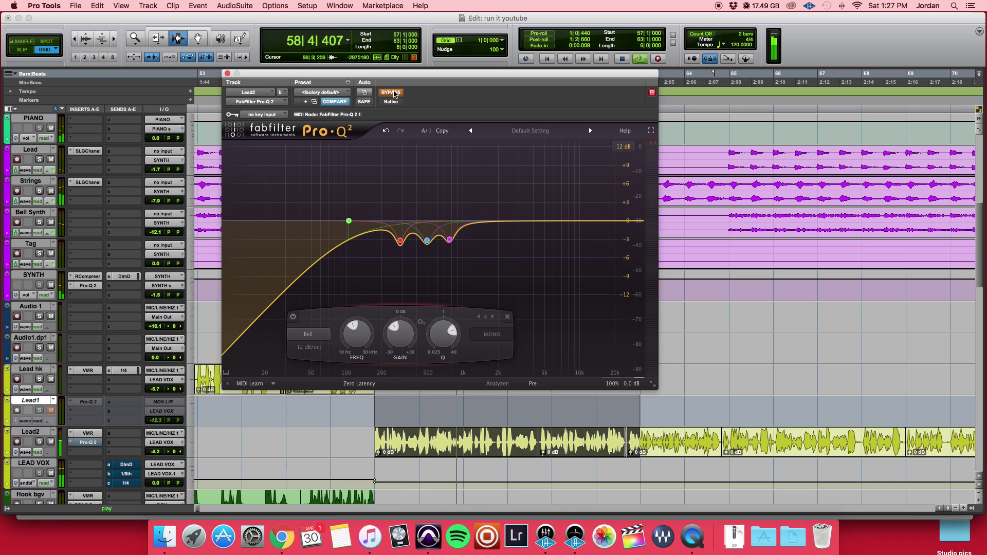
key("space")
left_click(395, 94)
key("space")
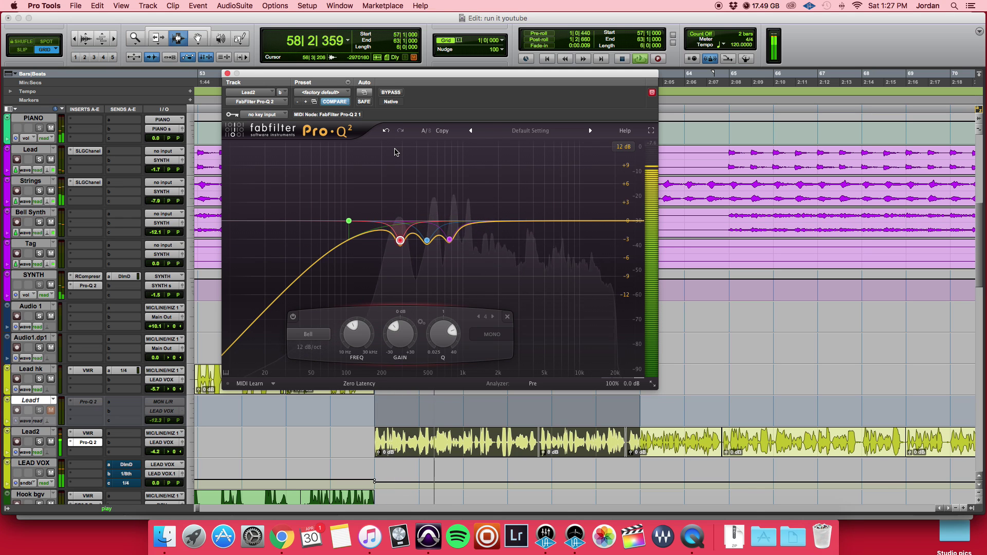
mouse_move(387, 259)
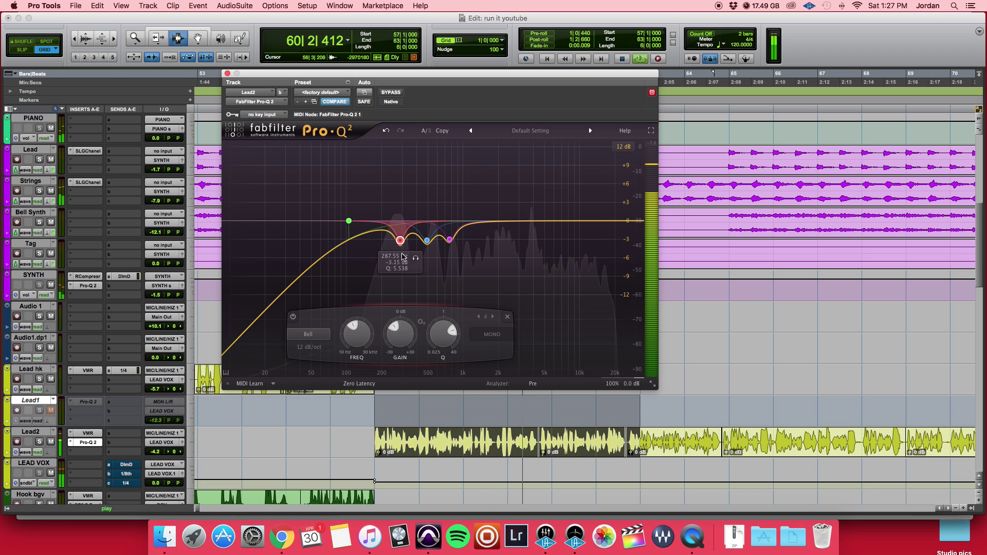
left_click(392, 92)
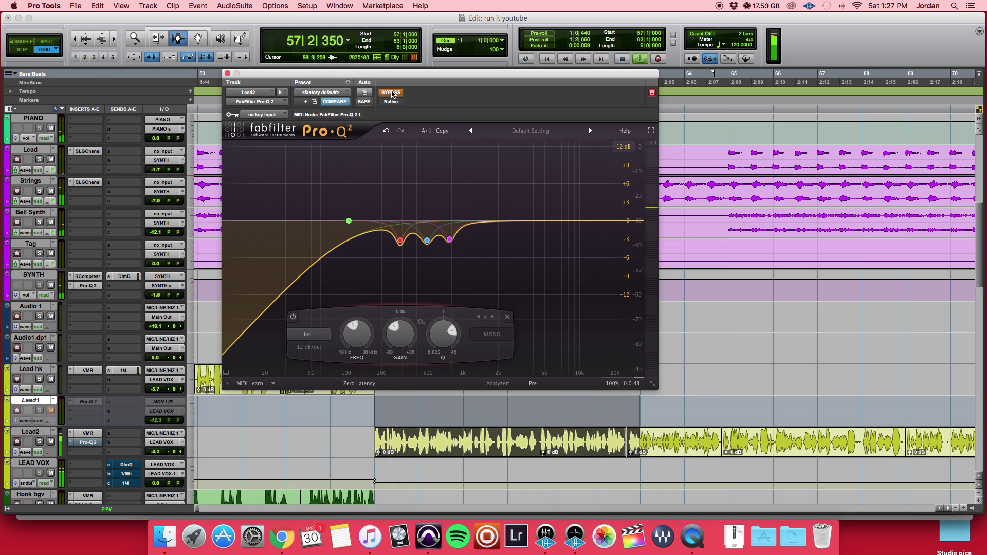
left_click(392, 93)
mouse_move(400, 246)
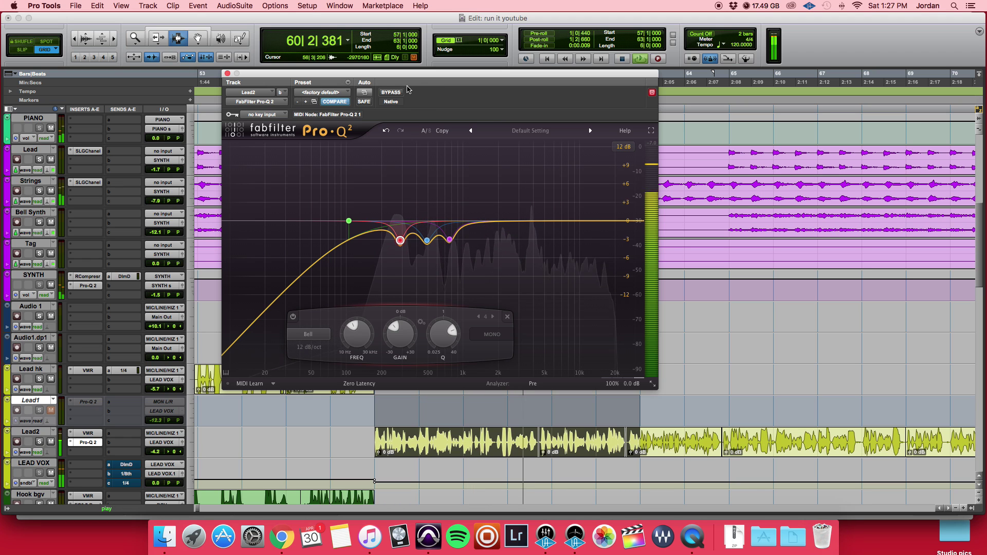
key("space")
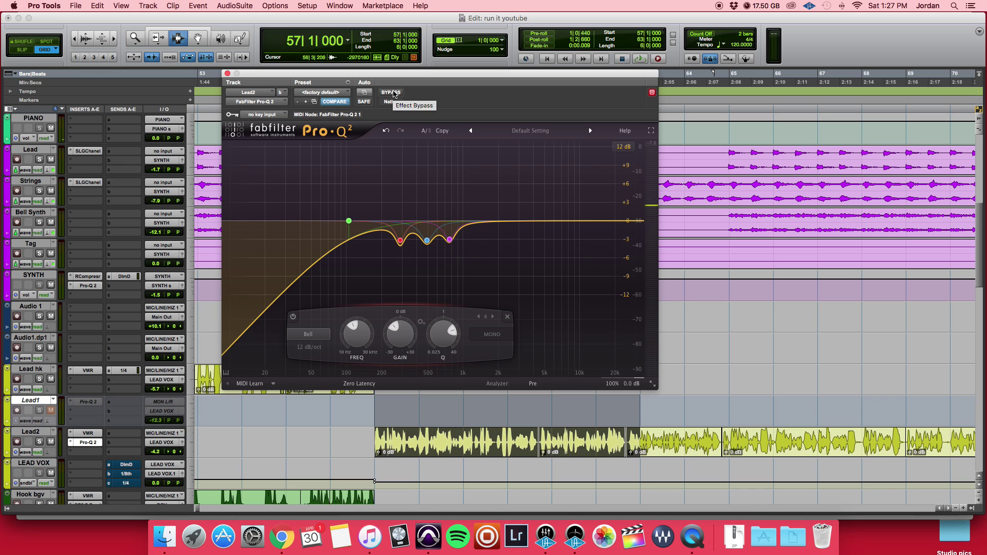
left_click(227, 74)
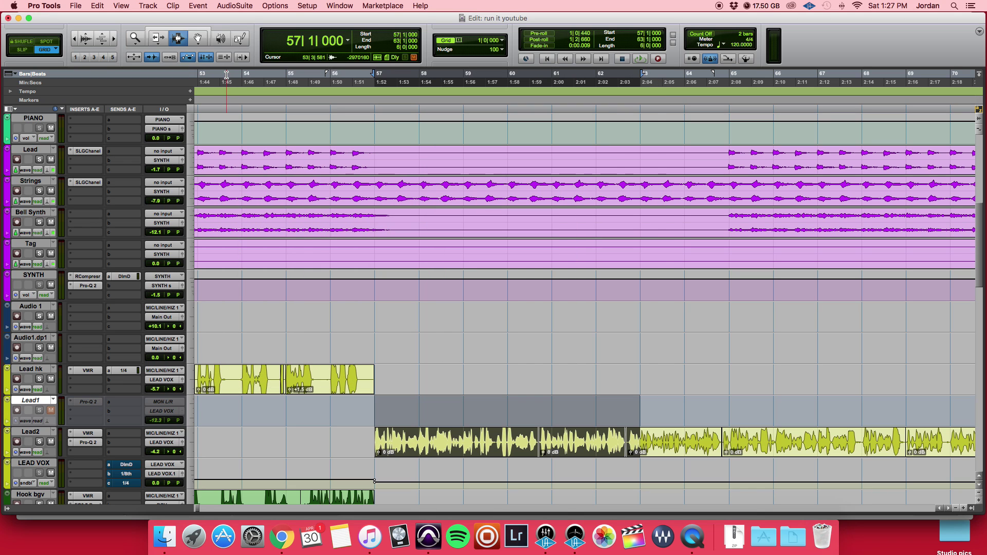